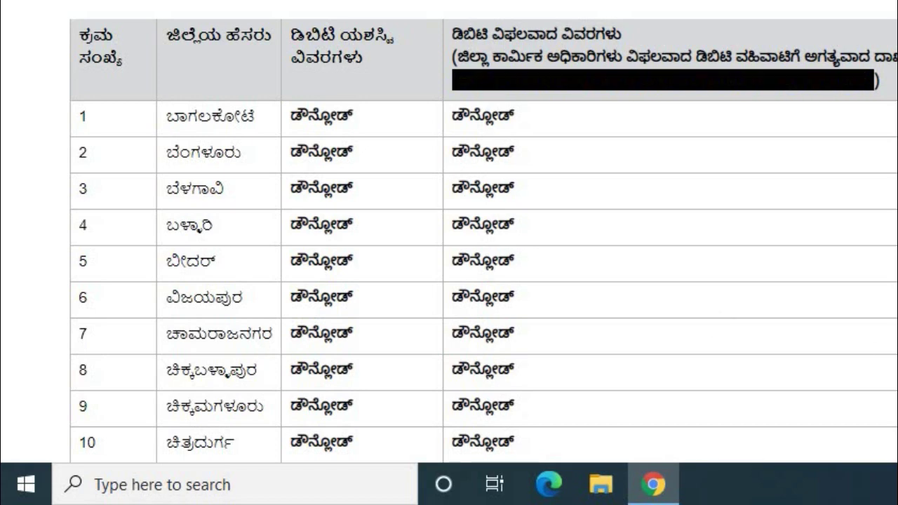
# Download the successful DBT details file for Bagalkote district from the district table
pyautogui.scroll(-3, 484, 231)
pyautogui.scroll(-8, 484, 231)
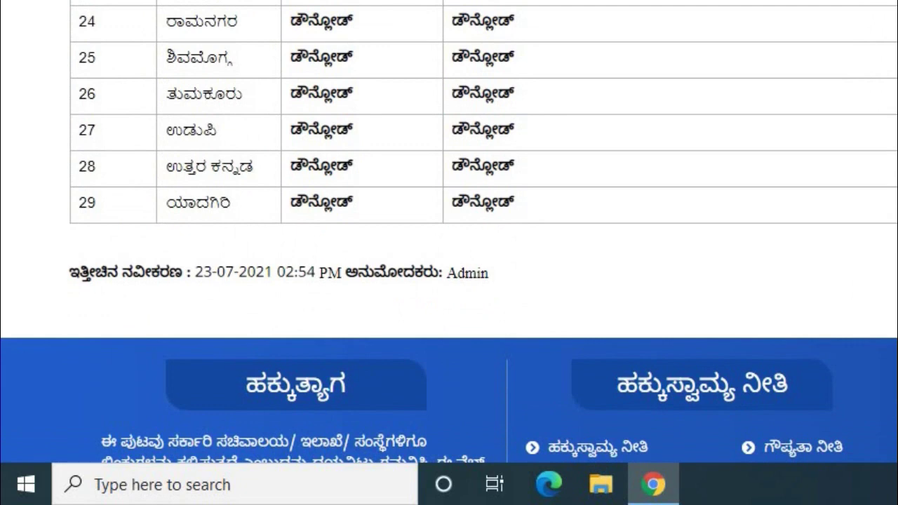
pyautogui.scroll(8, 485, 231)
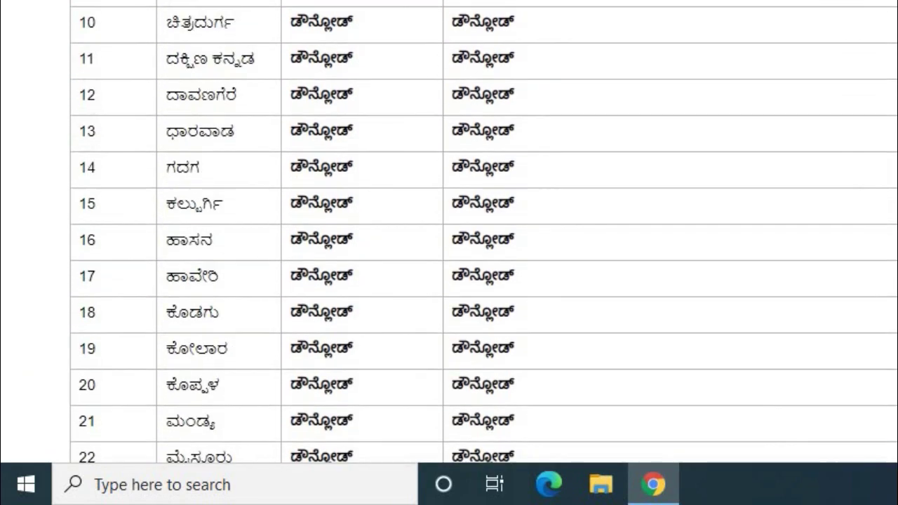
pyautogui.scroll(3, 484, 232)
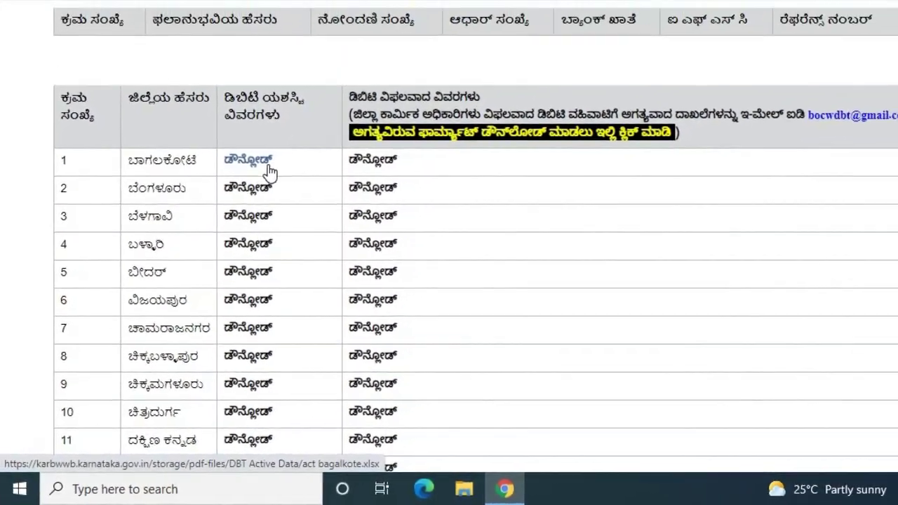
pyautogui.click(331, 87)
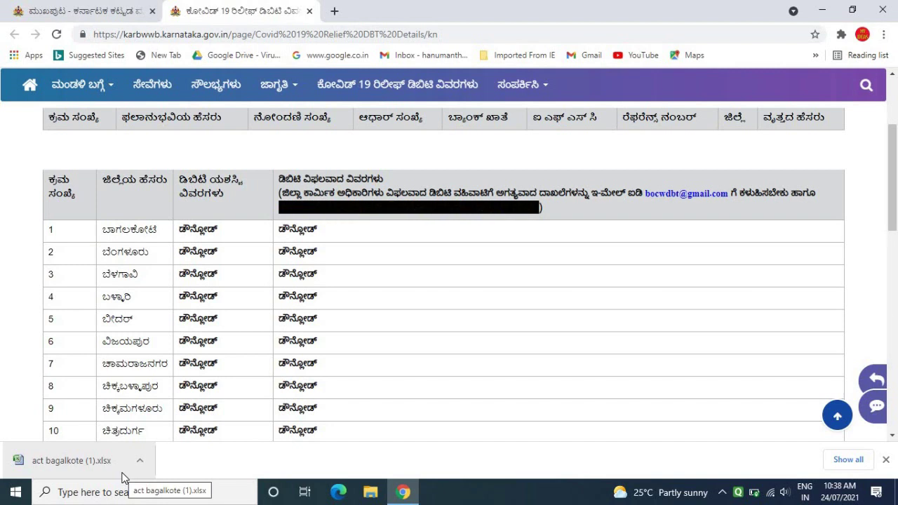
# Open act bagalkote (1).xlsx maximized in Excel, look over its columns, and close it
pyautogui.click(88, 463)
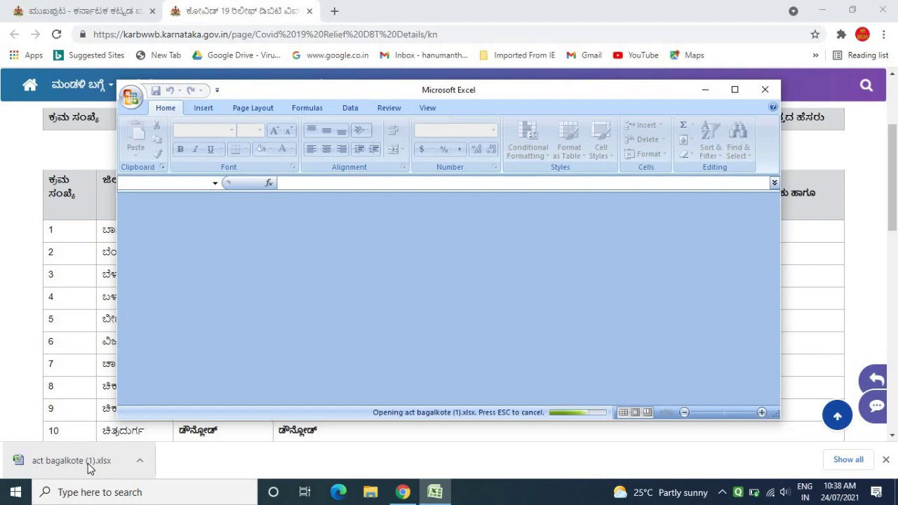
pyautogui.click(735, 91)
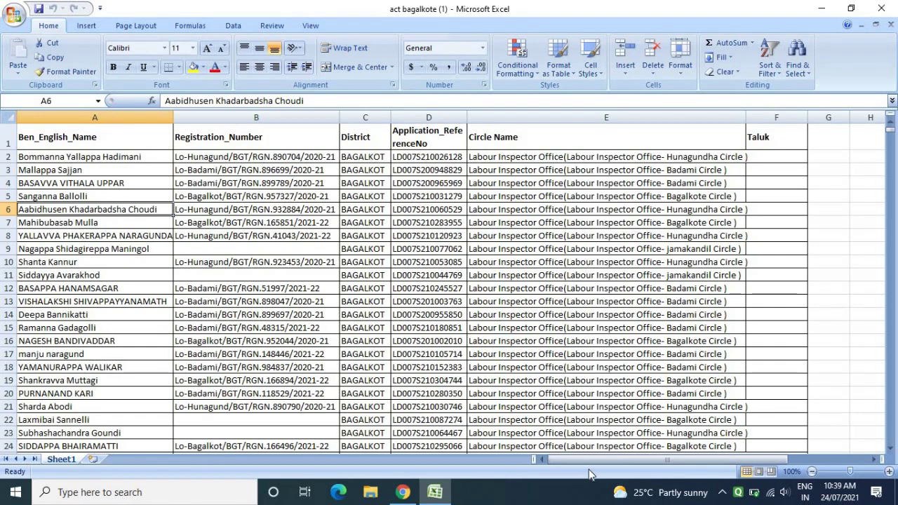
pyautogui.moveTo(608, 459)
pyautogui.mouseDown()
pyautogui.moveTo(691, 460)
pyautogui.moveTo(594, 468)
pyautogui.mouseUp()
pyautogui.click(882, 14)
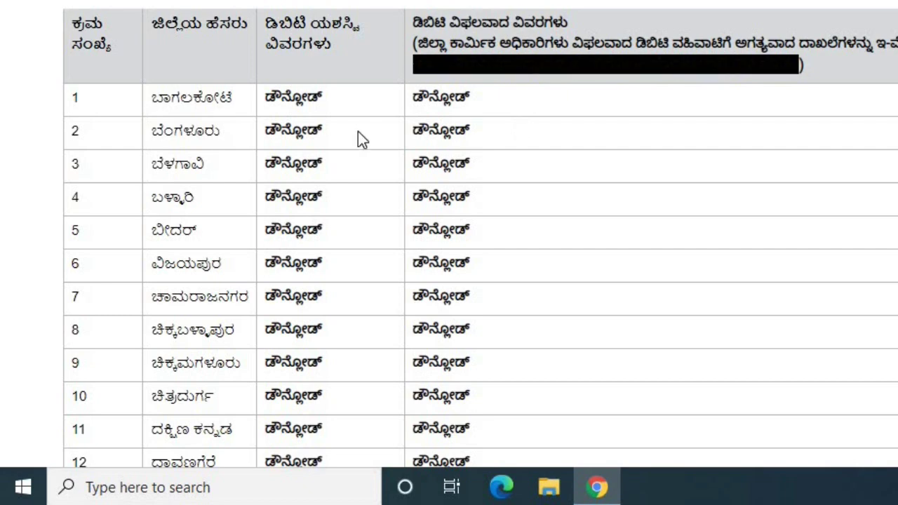
# Download the failed DBT details file for Bagalkote district and open ina Bagalkote (1).xlsx maximized in Excel
pyautogui.click(437, 98)
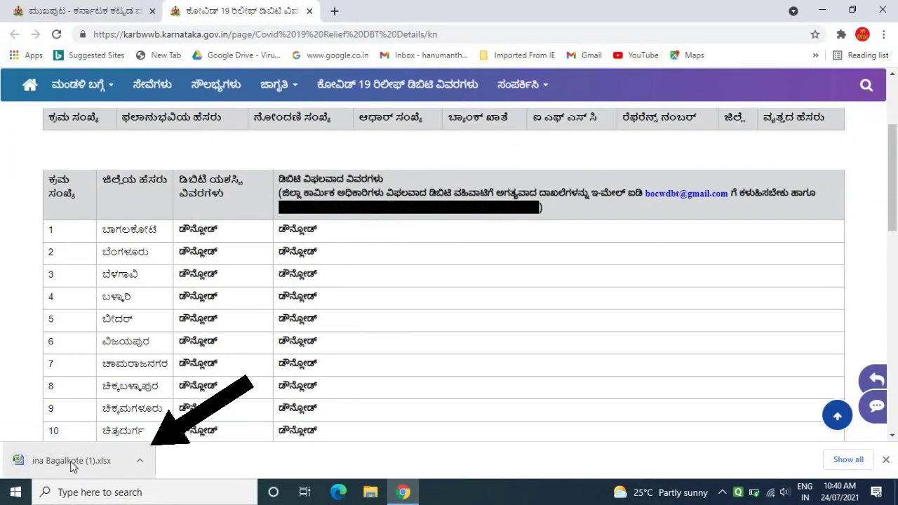
pyautogui.click(74, 467)
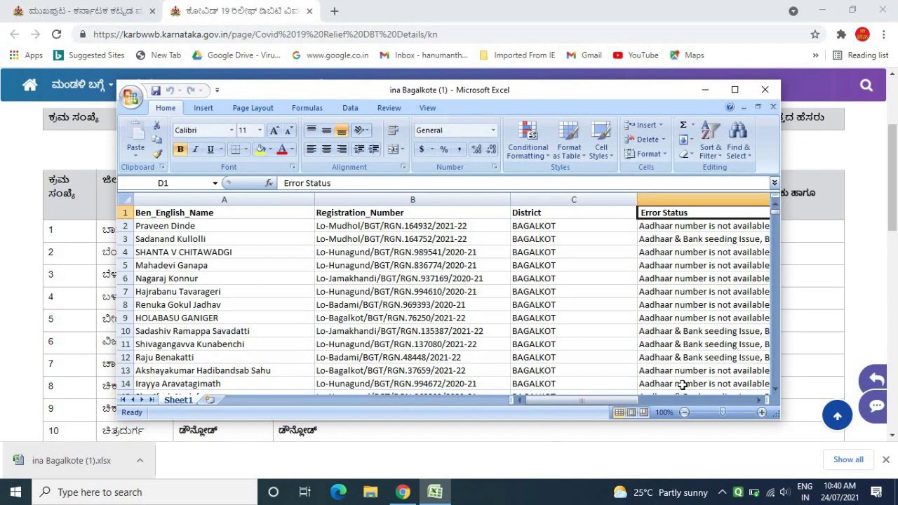
pyautogui.click(734, 90)
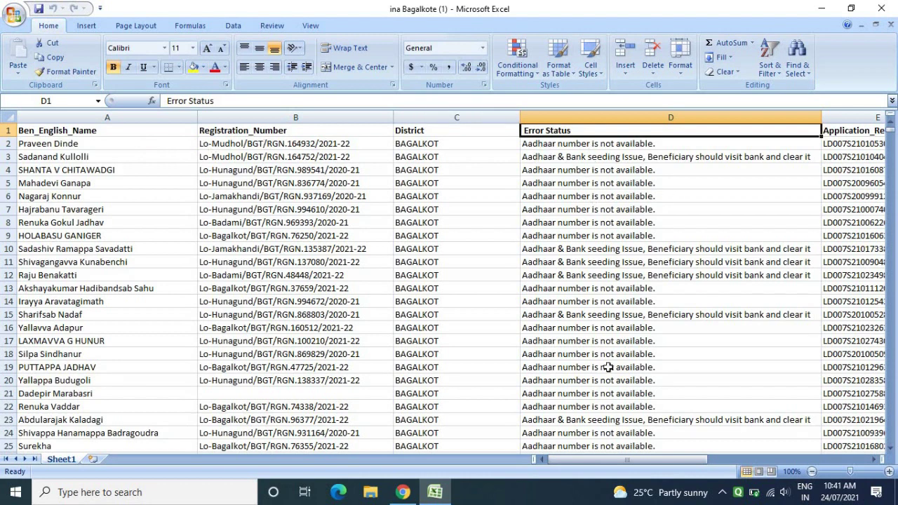
# Examine the failed-DBT workbook's columns from Error Status through Taluk, and close the workbook
pyautogui.moveTo(622, 461); pyautogui.dragTo(685, 462)
pyautogui.moveTo(612, 360); pyautogui.dragTo(609, 351)
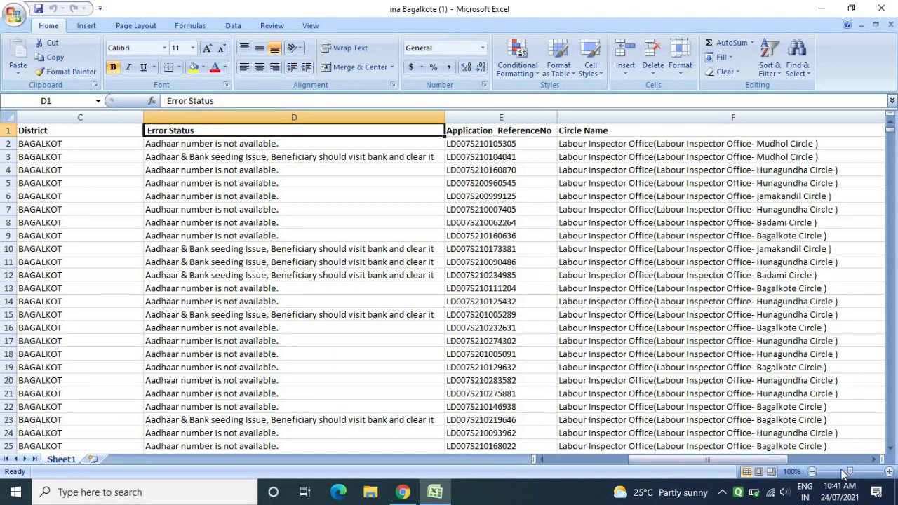
pyautogui.moveTo(762, 458); pyautogui.dragTo(849, 463)
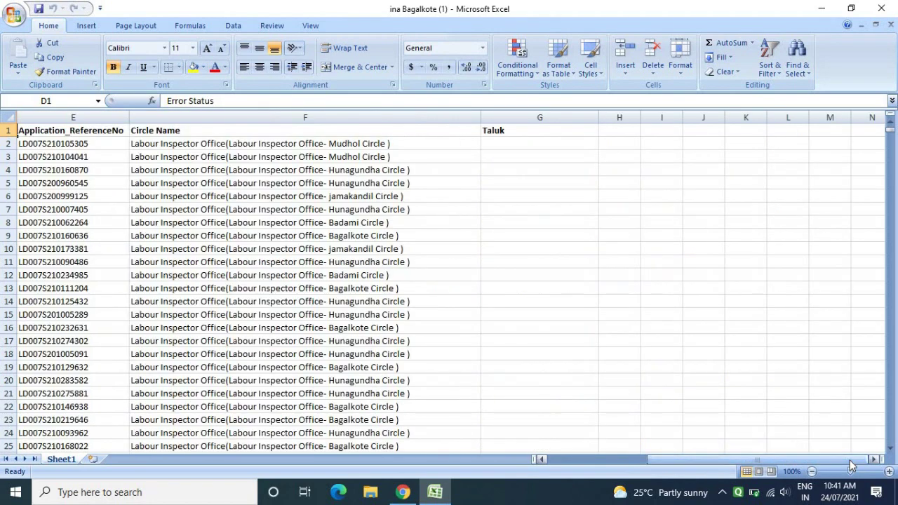
pyautogui.click(882, 9)
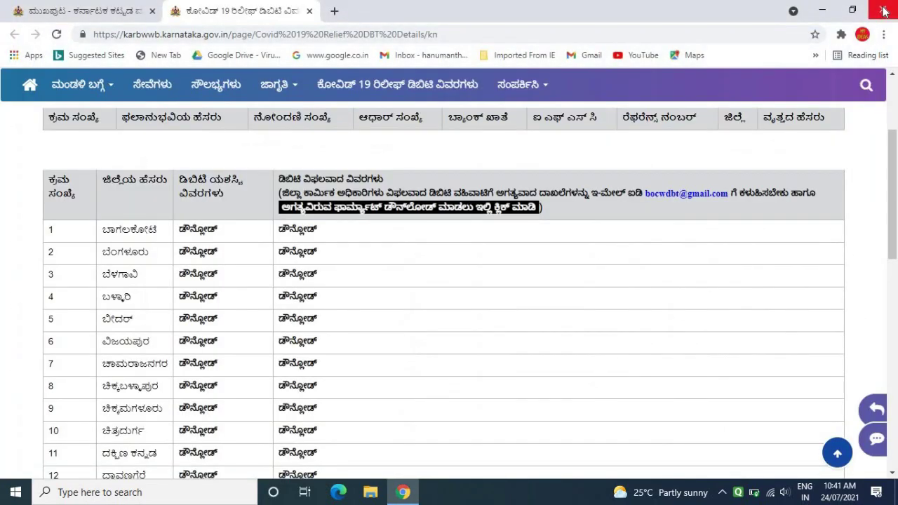
# Open the online application form for failed DBT details, examine its fields down to the document uploads, and close the form
pyautogui.moveTo(895, 225); pyautogui.dragTo(893, 168)
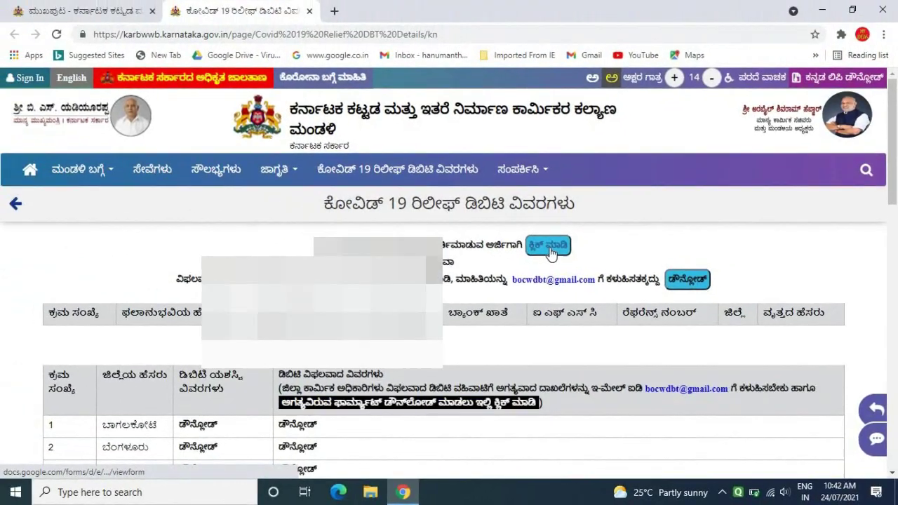
pyautogui.click(498, 209)
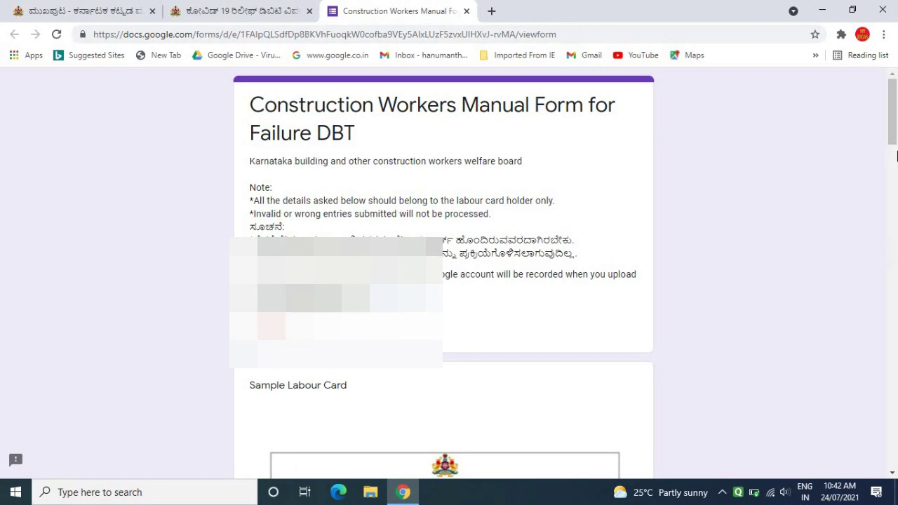
pyautogui.click(894, 257)
pyautogui.moveTo(896, 246); pyautogui.dragTo(896, 273)
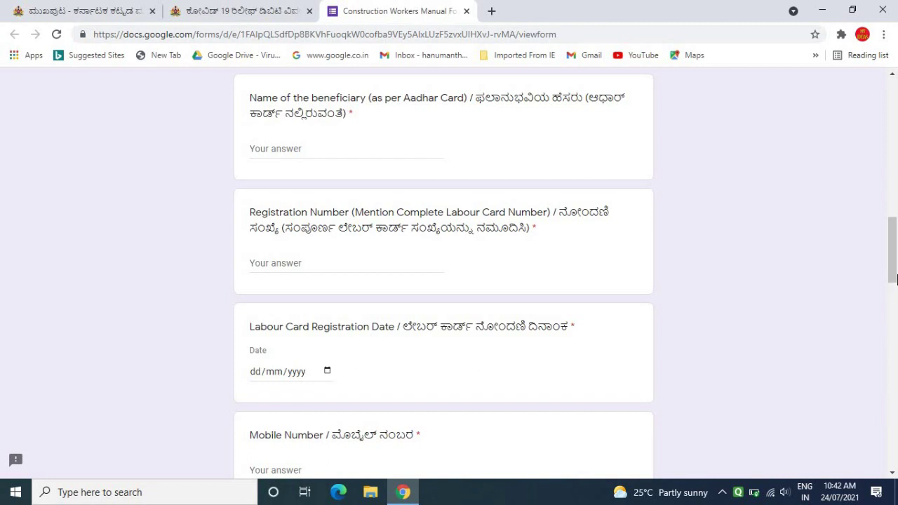
pyautogui.moveTo(894, 265); pyautogui.dragTo(894, 341)
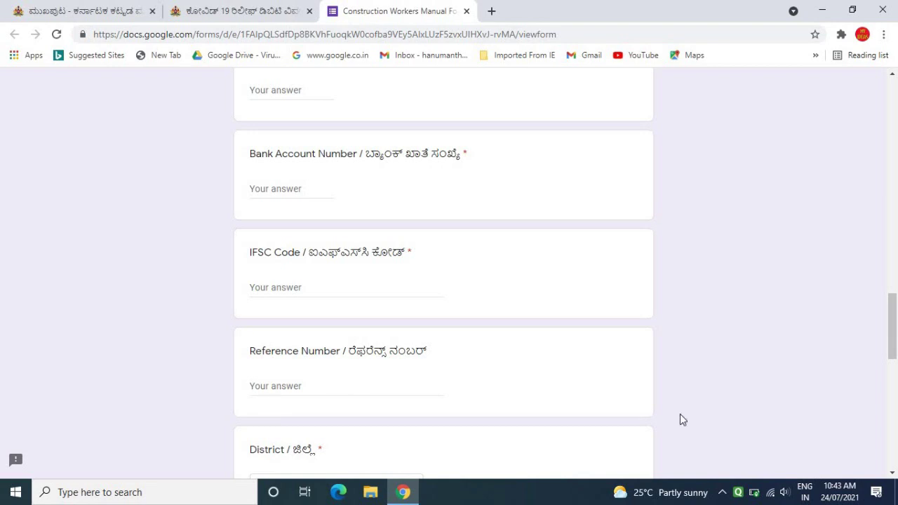
pyautogui.moveTo(893, 353); pyautogui.dragTo(895, 418)
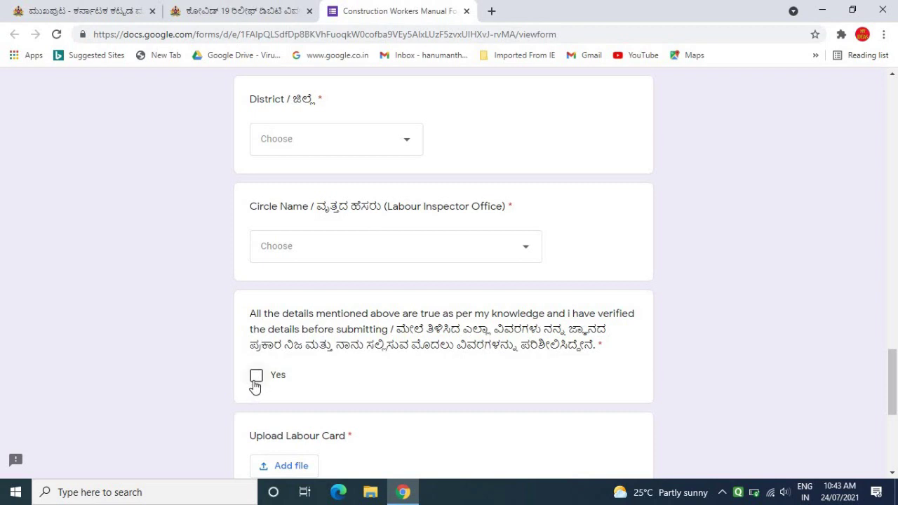
pyautogui.moveTo(895, 400); pyautogui.dragTo(894, 449)
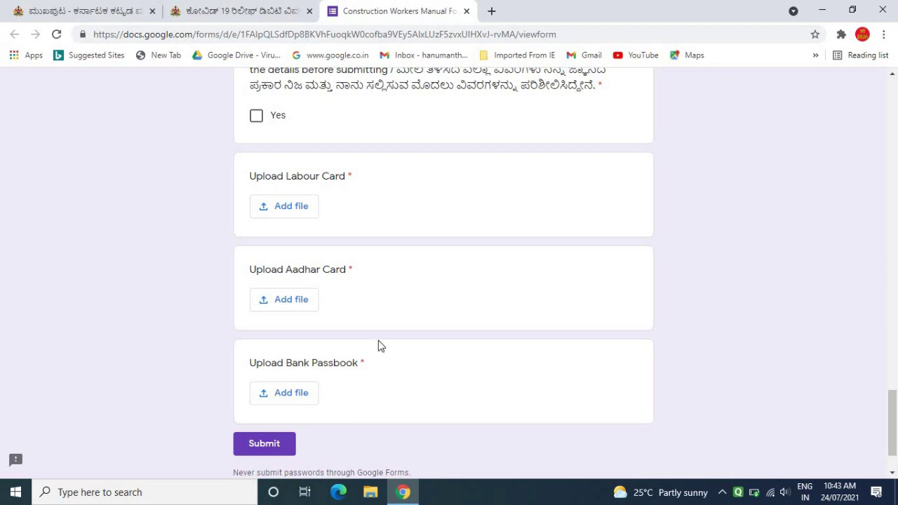
pyautogui.click(466, 11)
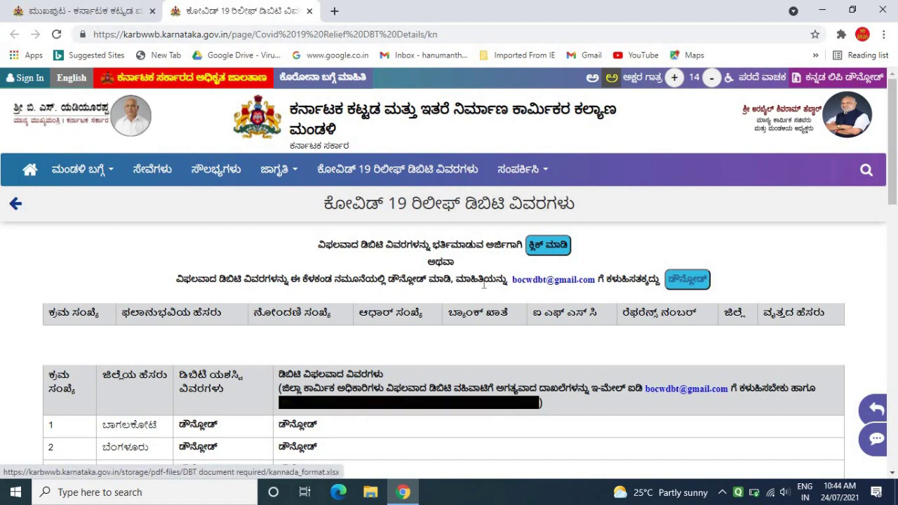
# Download the failed-DBT format workbook and open kannada_format (1).xlsx maximized in Excel to examine its header columns
pyautogui.click(684, 292)
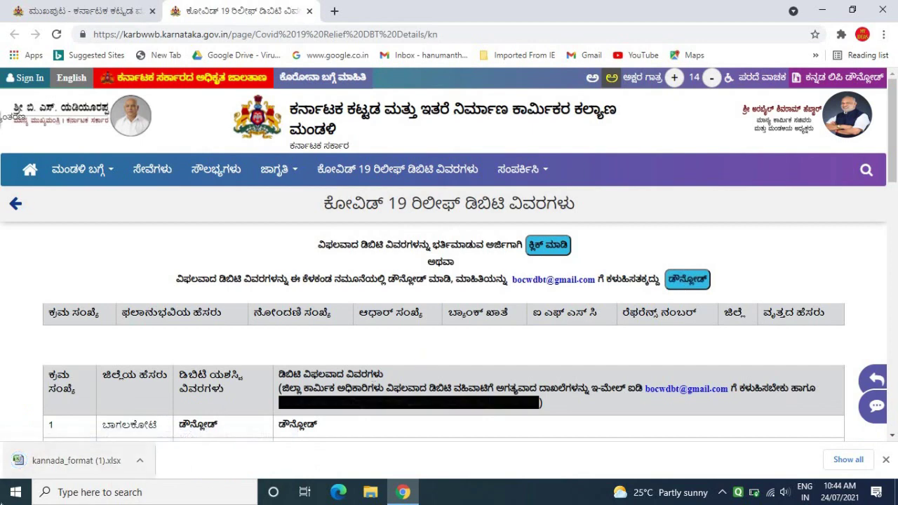
pyautogui.click(73, 464)
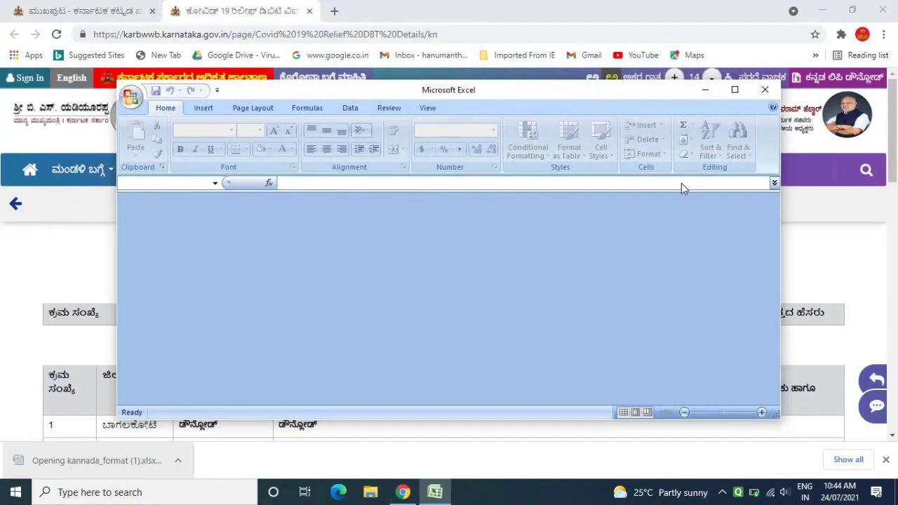
pyautogui.click(736, 91)
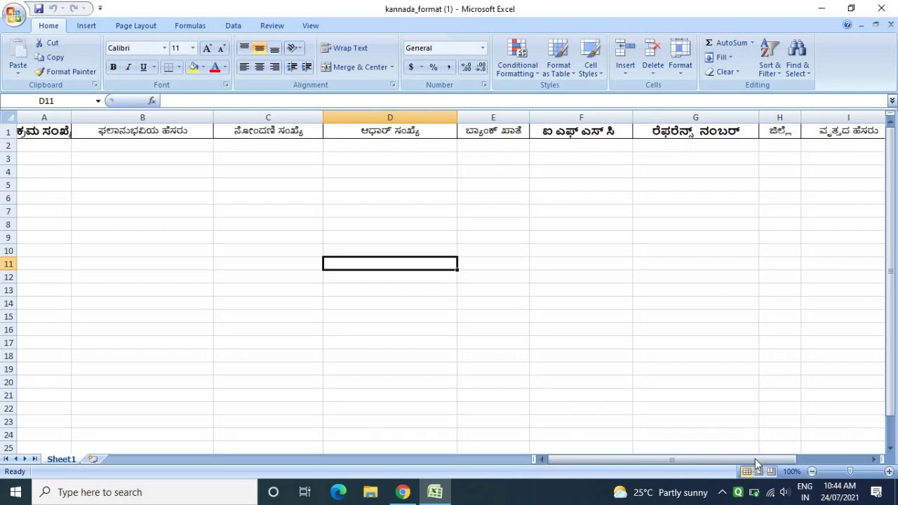
pyautogui.moveTo(732, 464); pyautogui.dragTo(825, 459)
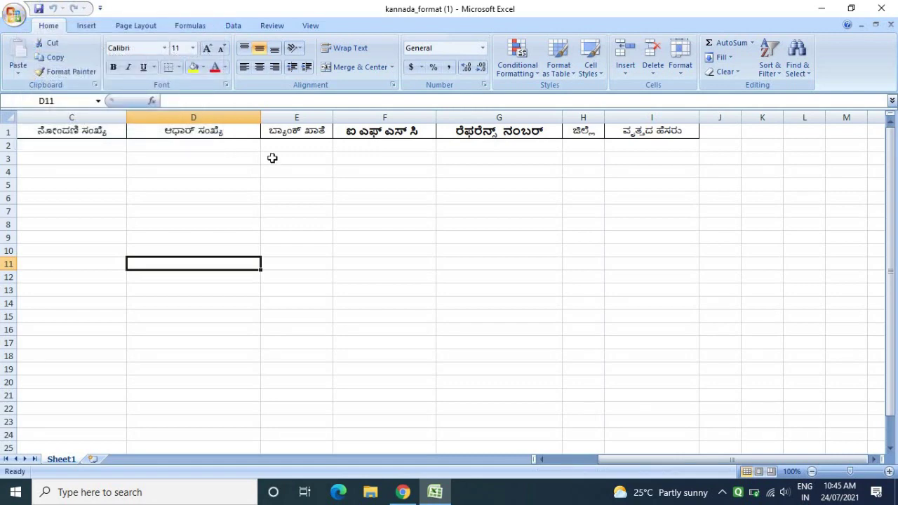
# Save the format workbook to the Desktop as an Excel Workbook named kannada_format (1), and close Excel
pyautogui.click(14, 14)
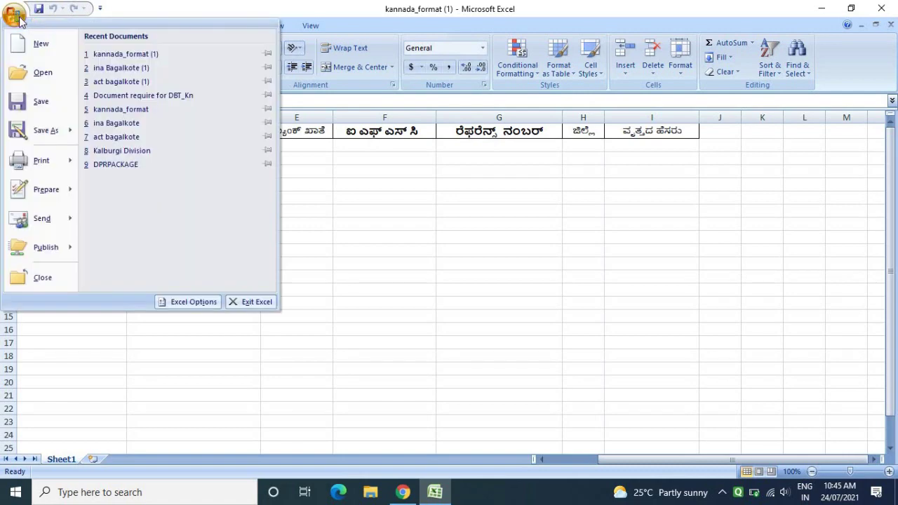
pyautogui.click(55, 132)
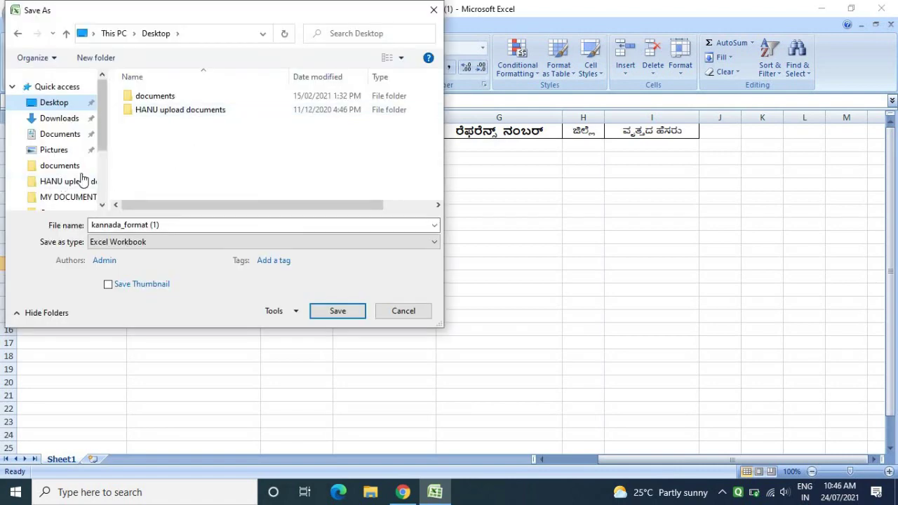
pyautogui.click(354, 311)
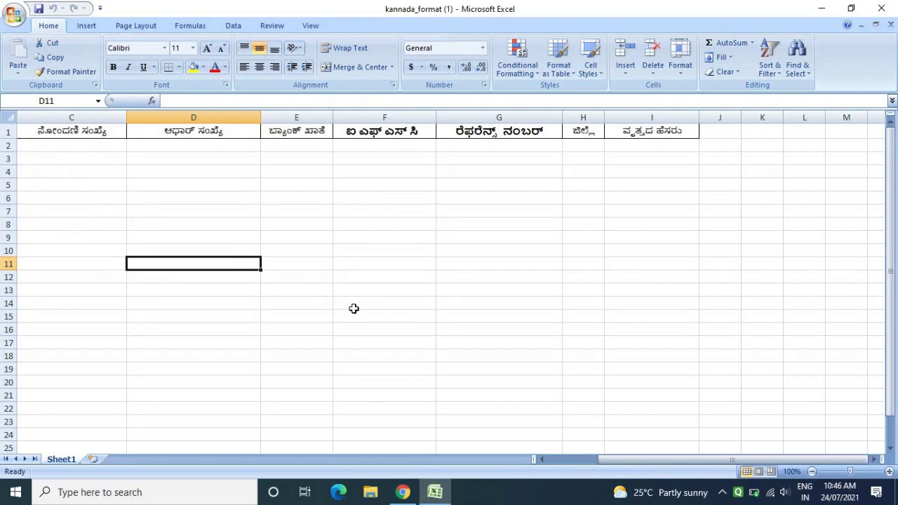
pyautogui.click(882, 12)
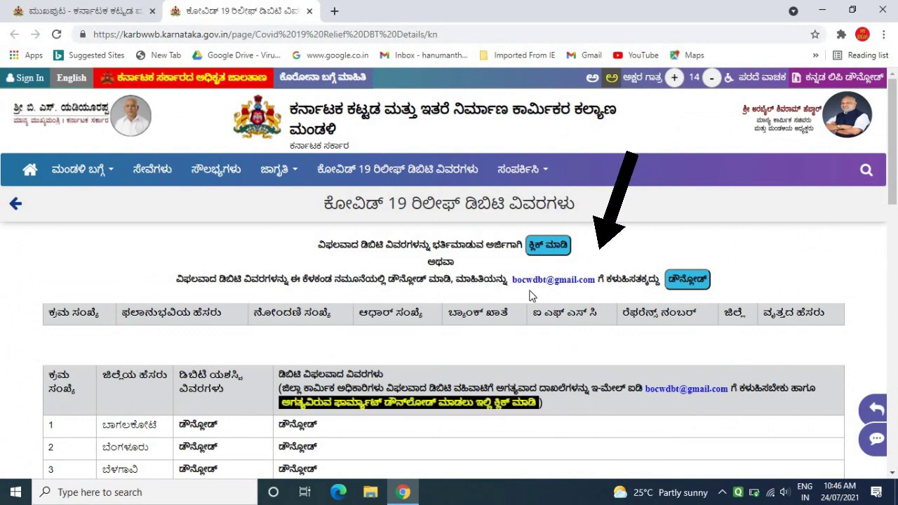
# Copy the submission e-mail address from the DBT details page and check the desktop for the saved format workbook
pyautogui.moveTo(515, 277); pyautogui.dragTo(597, 279)
pyautogui.hotkey('ctrl', 'c')
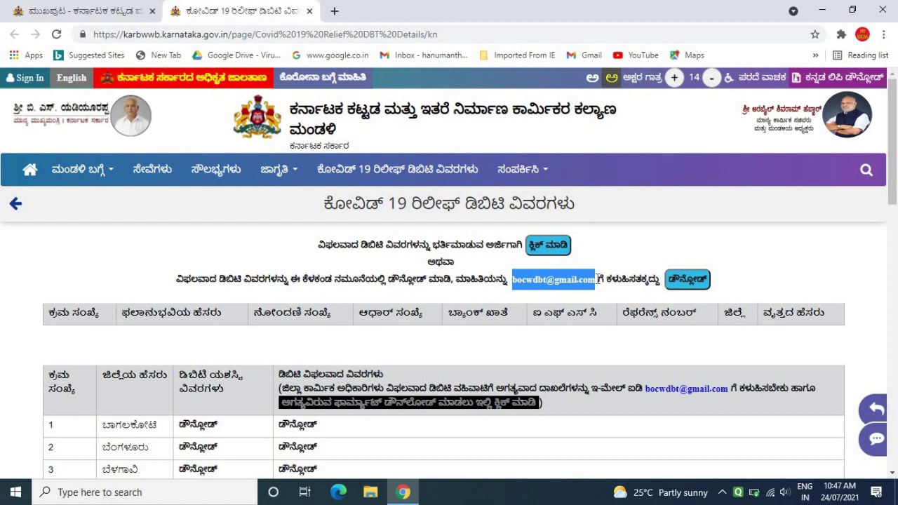
pyautogui.click(824, 10)
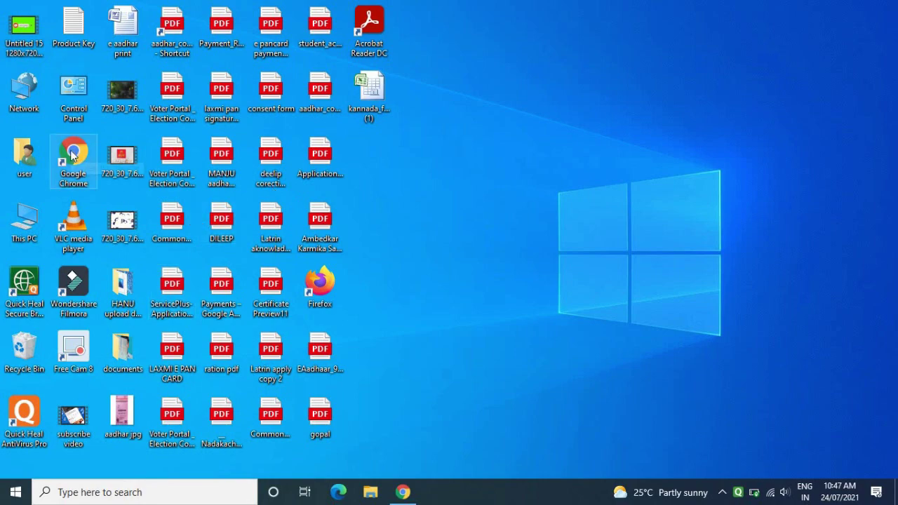
pyautogui.click(402, 493)
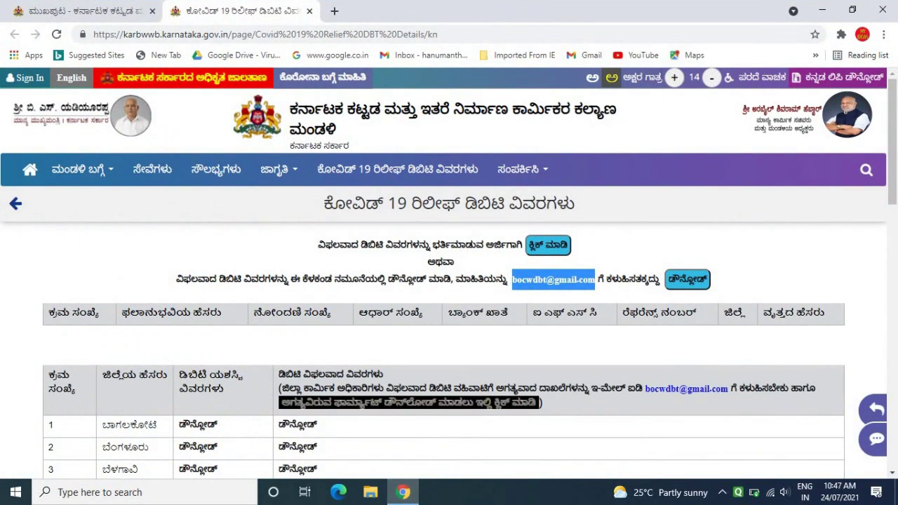
# Open the Gmail inbox in a new browser tab and dismiss the low-battery notice
pyautogui.click(334, 10)
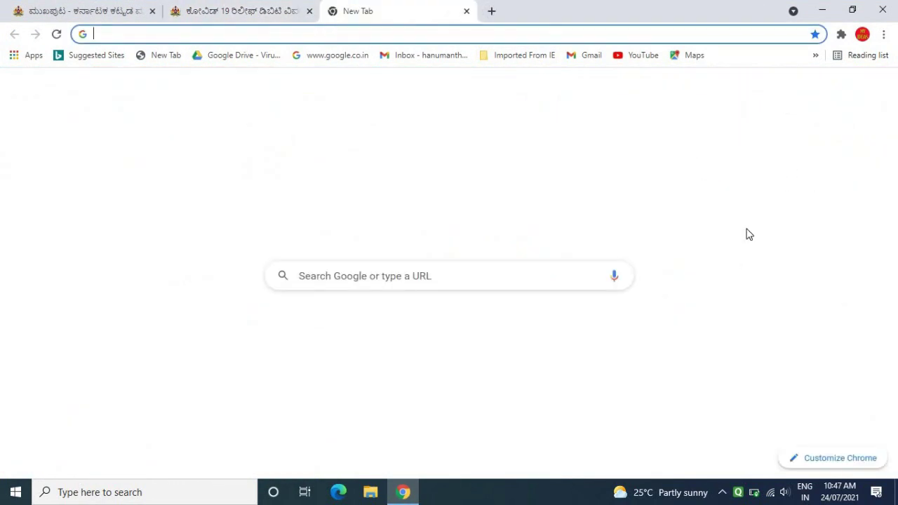
pyautogui.click(844, 89)
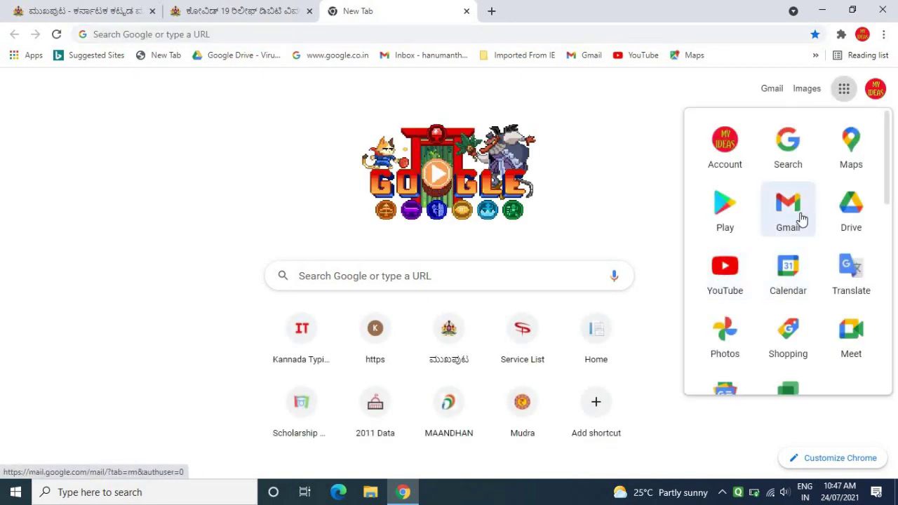
pyautogui.click(800, 220)
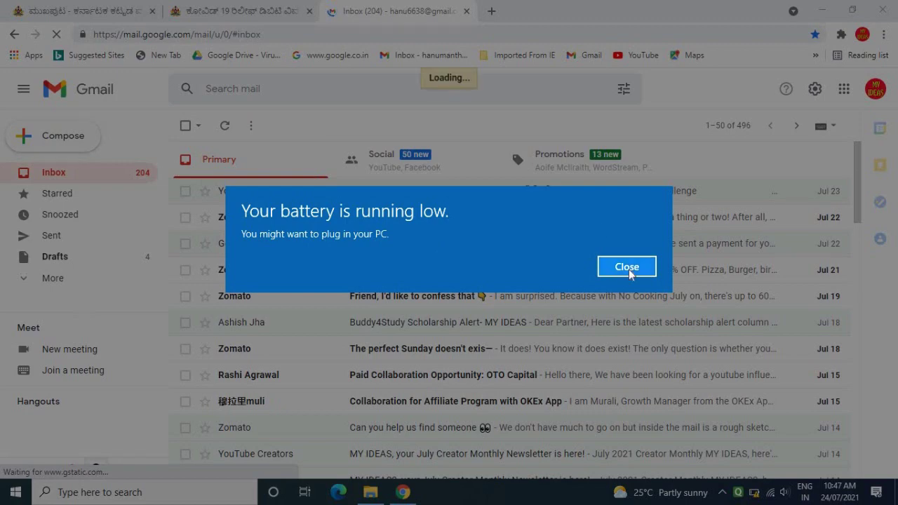
pyautogui.click(628, 267)
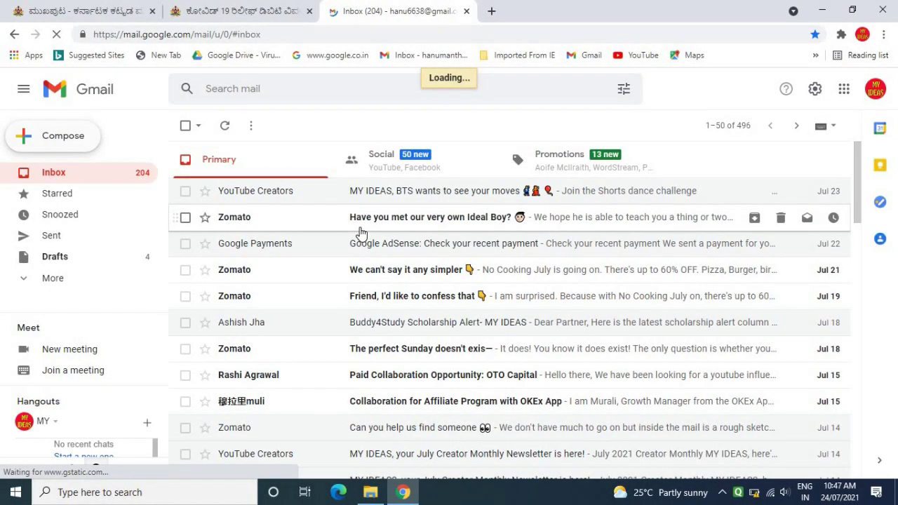
# Compose a new message addressed to the copied submission e-mail address and attach the kannada_format (1) workbook from the Desktop
pyautogui.press('c')
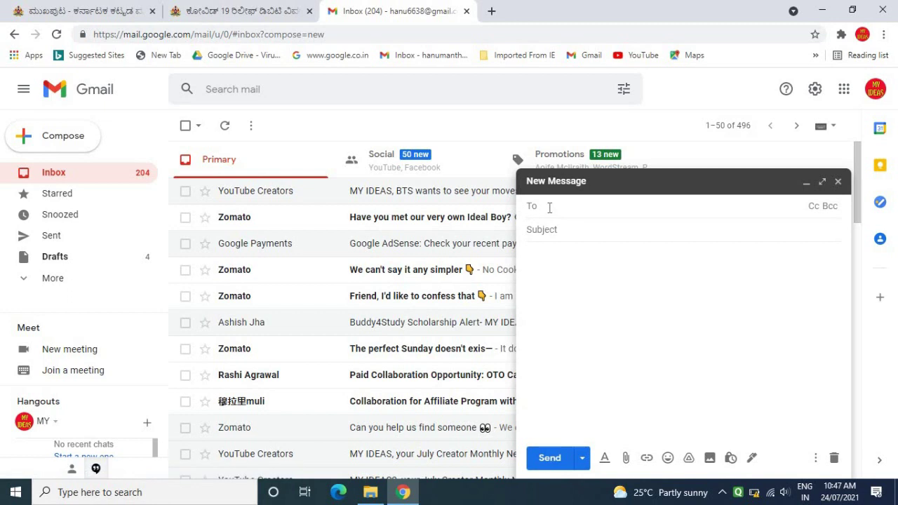
pyautogui.hotkey('ctrl', 'v')
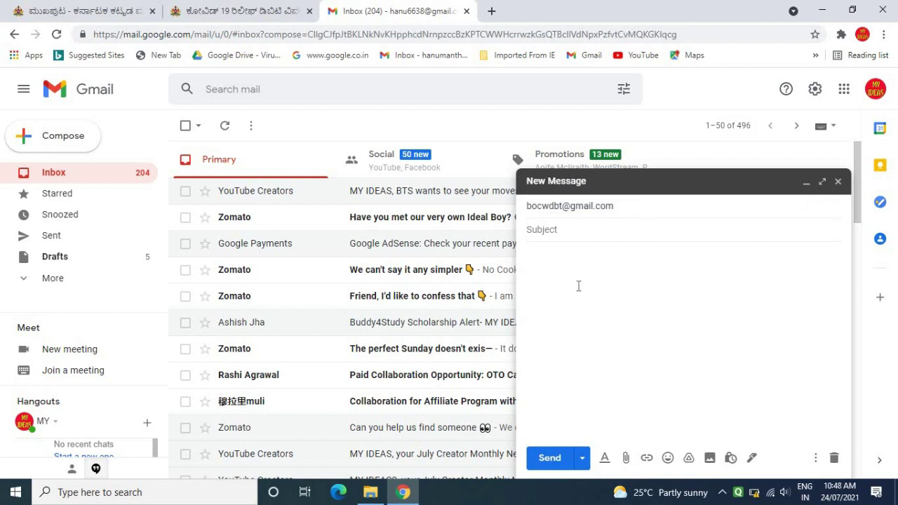
pyautogui.click(626, 460)
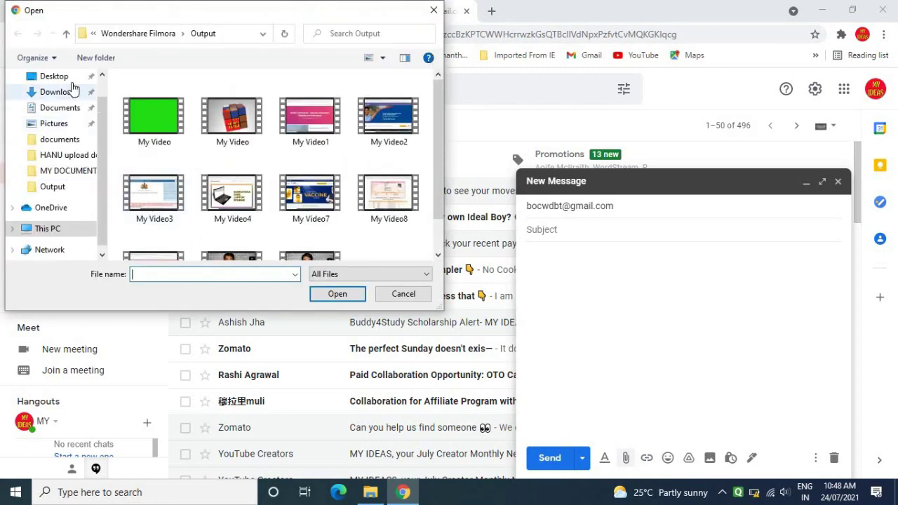
pyautogui.click(62, 78)
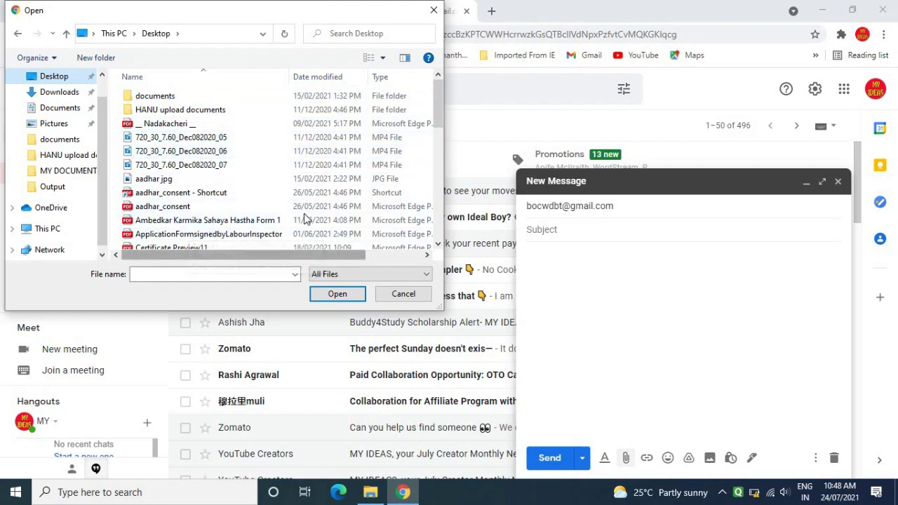
pyautogui.moveTo(437, 124); pyautogui.dragTo(437, 161)
pyautogui.scroll(-2, 205, 219)
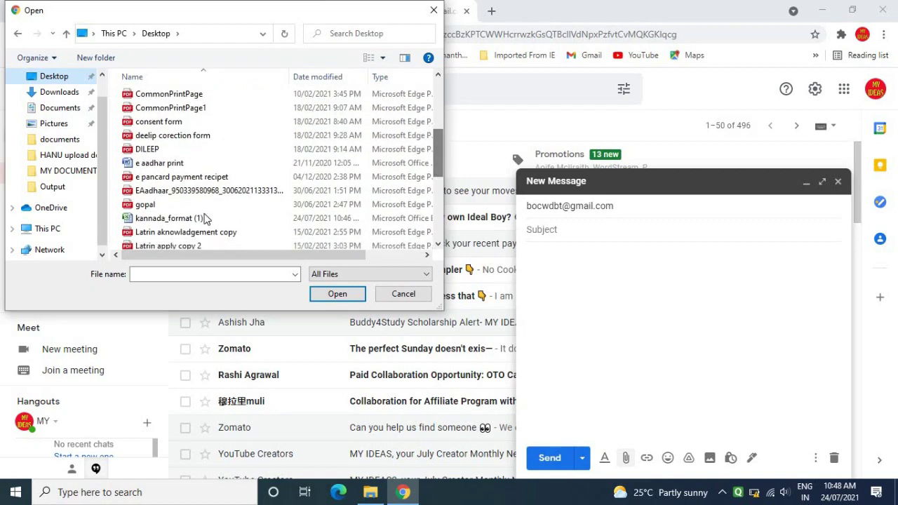
pyautogui.click(173, 222)
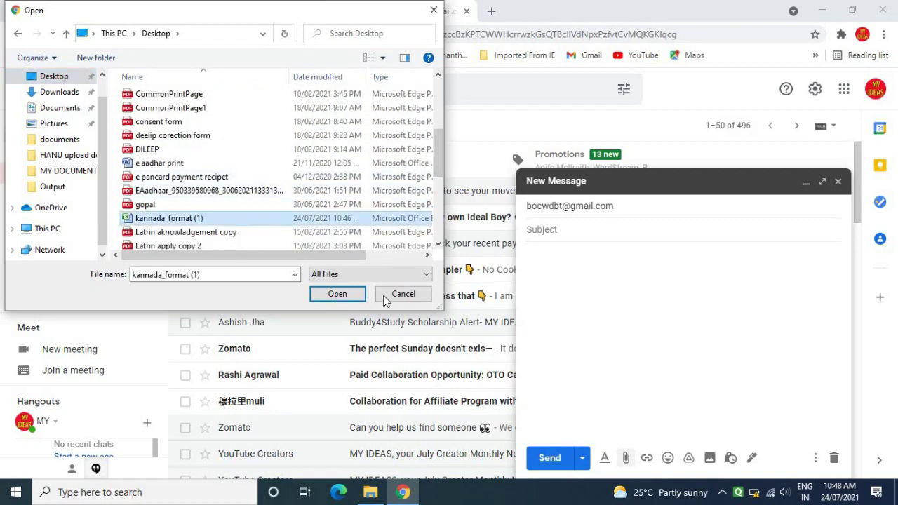
pyautogui.click(337, 294)
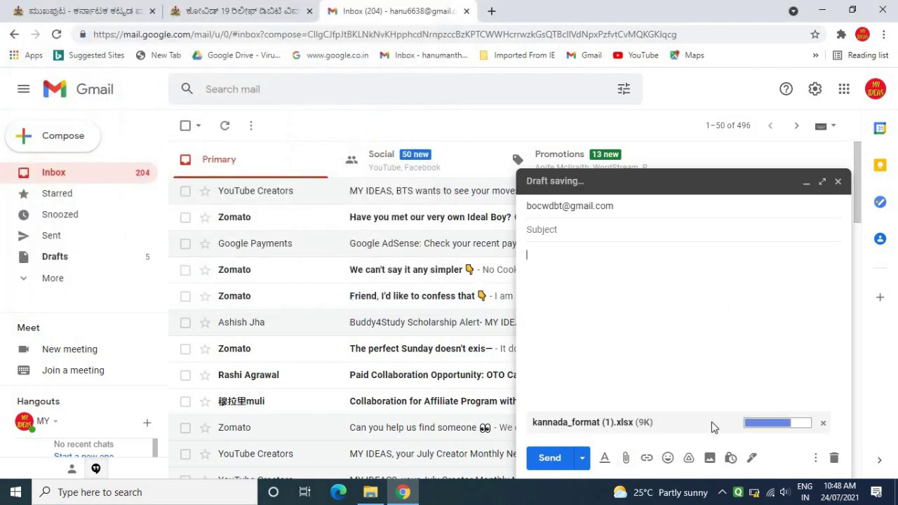